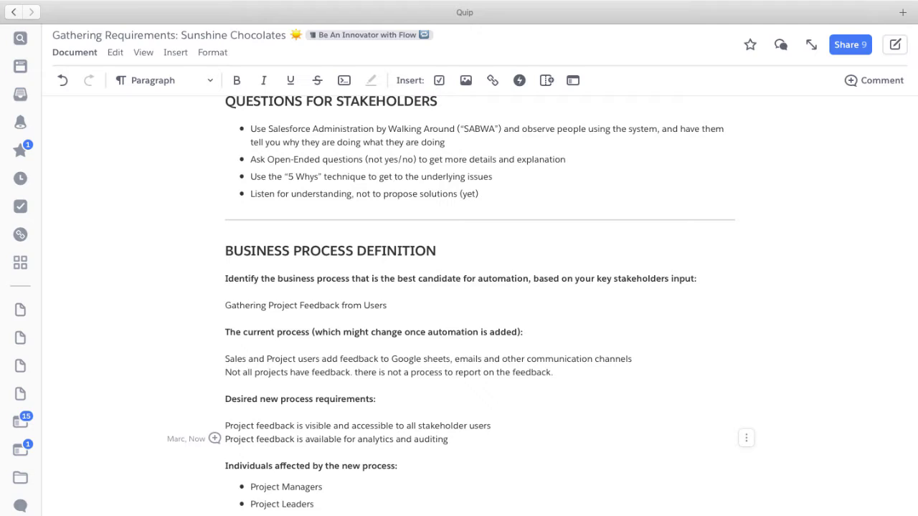
- Add an empty line below the 'analytics and auditing' requirement in the Quip doc
{"action": "key", "text": "Return"}
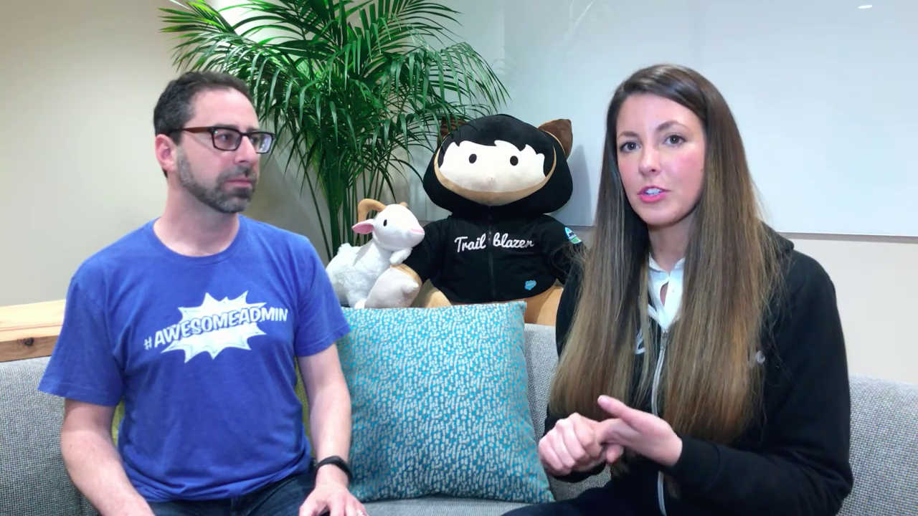
{"action": "type", "text": "oj"}
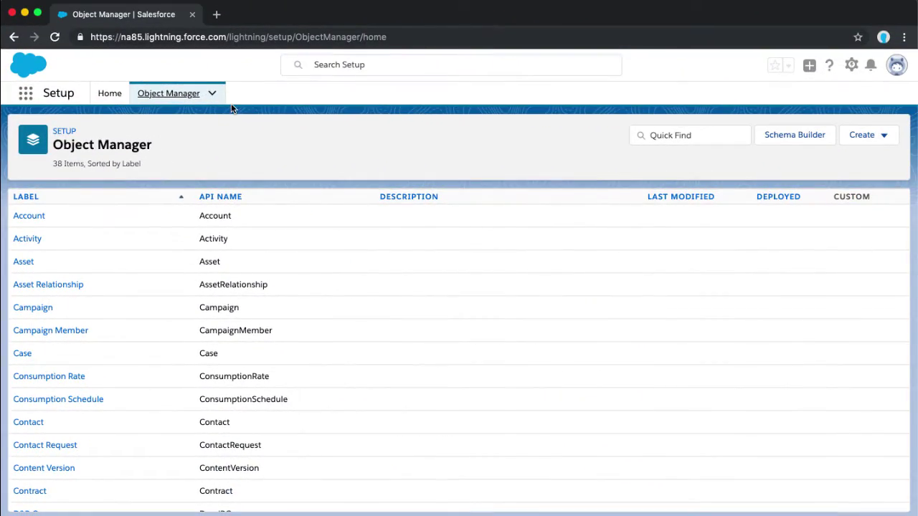
- Create the Project custom object, labelled Project, with activities enabled
{"action": "left_click", "coordinate": [884, 135]}
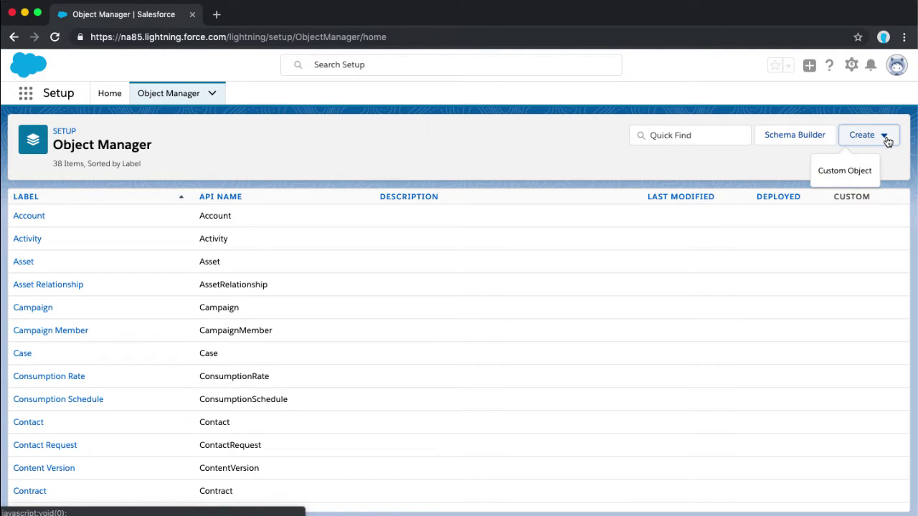
{"action": "left_click", "coordinate": [857, 171]}
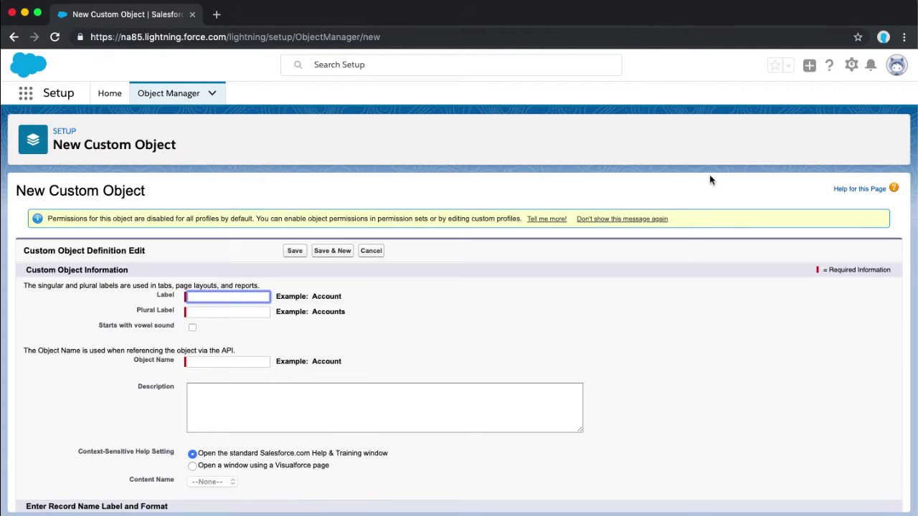
{"action": "type", "text": "Project"}
{"action": "key", "text": "Tab"}
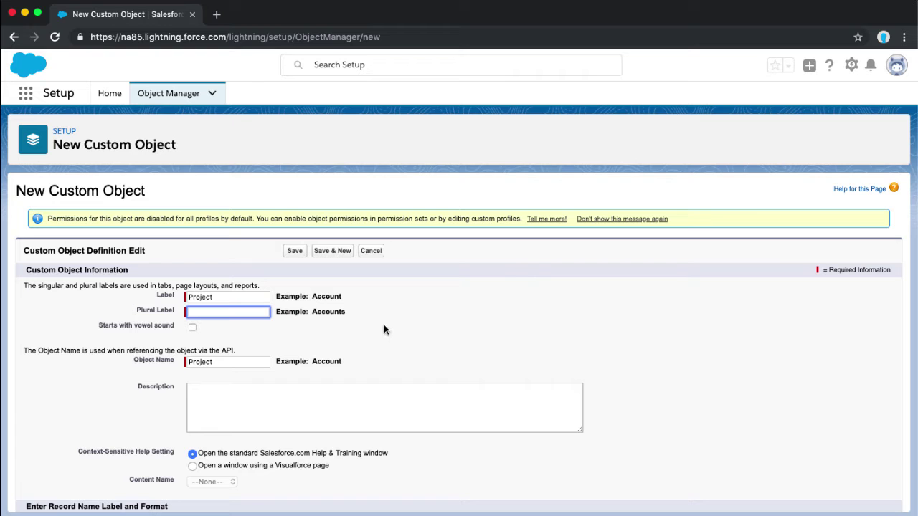
{"action": "scroll", "coordinate": [385, 353], "scroll_direction": "down", "scroll_amount": 5}
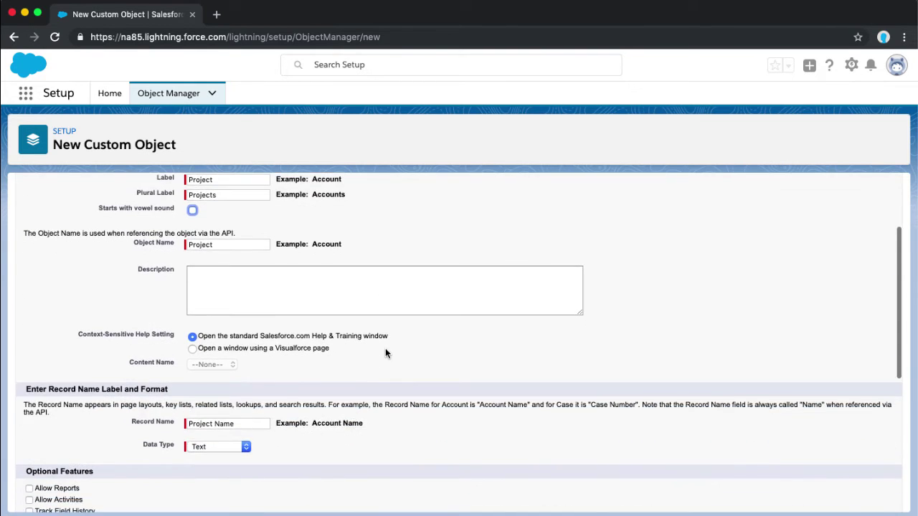
{"action": "scroll", "coordinate": [271, 367], "scroll_direction": "down", "scroll_amount": 3}
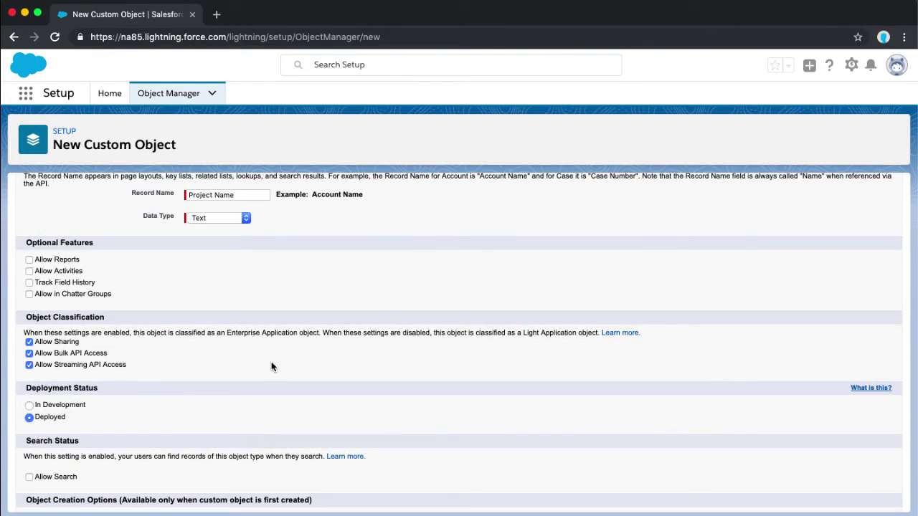
{"action": "scroll", "coordinate": [143, 355], "scroll_direction": "down", "scroll_amount": 1}
{"action": "left_click", "coordinate": [29, 251]}
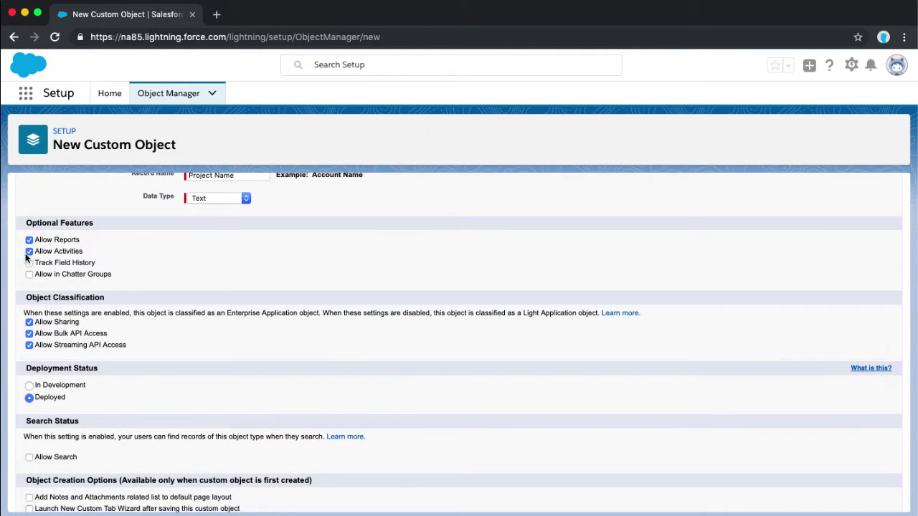
{"action": "scroll", "coordinate": [22, 271], "scroll_direction": "down", "scroll_amount": 2}
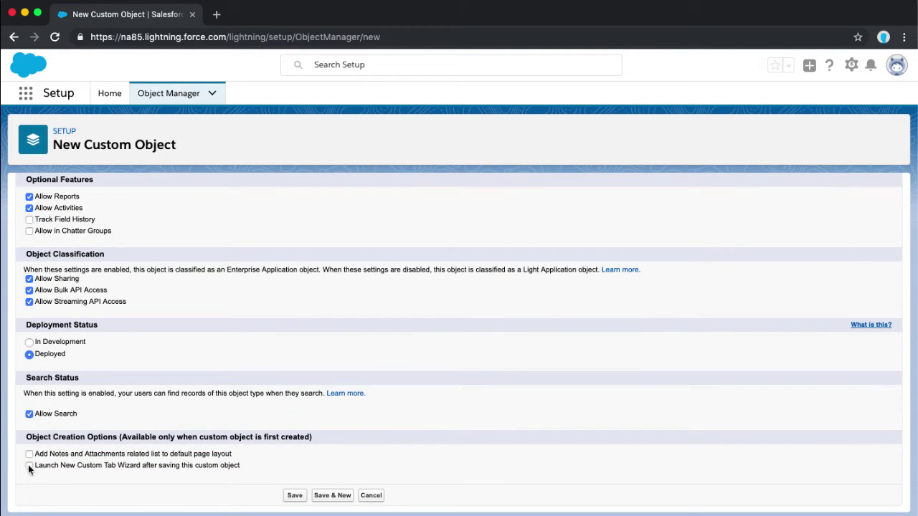
{"action": "left_click", "coordinate": [294, 496]}
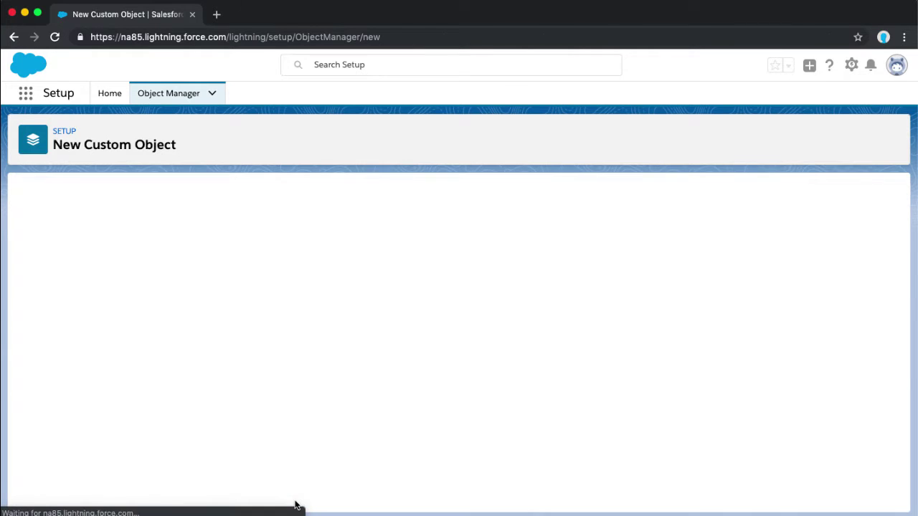
- Create a Books-styled Project tab visible to all profiles and added to all apps
{"action": "left_click", "coordinate": [423, 315]}
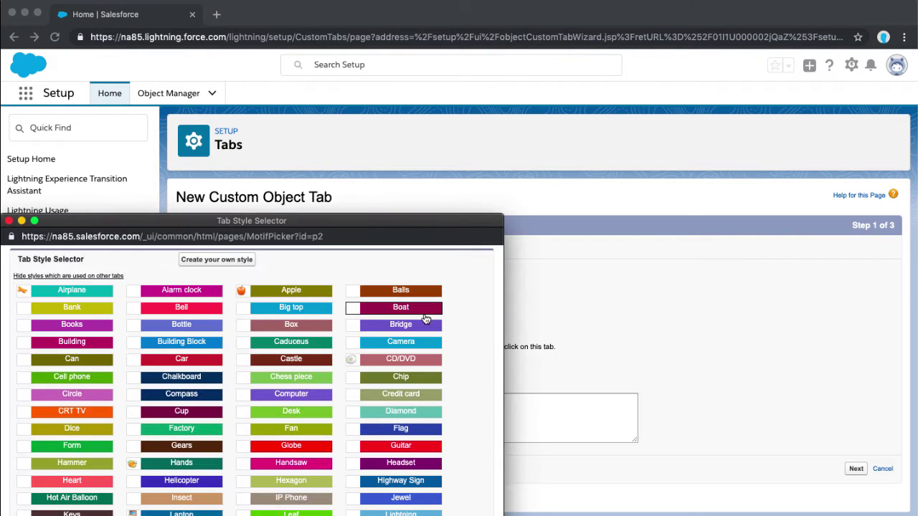
{"action": "left_click", "coordinate": [72, 324]}
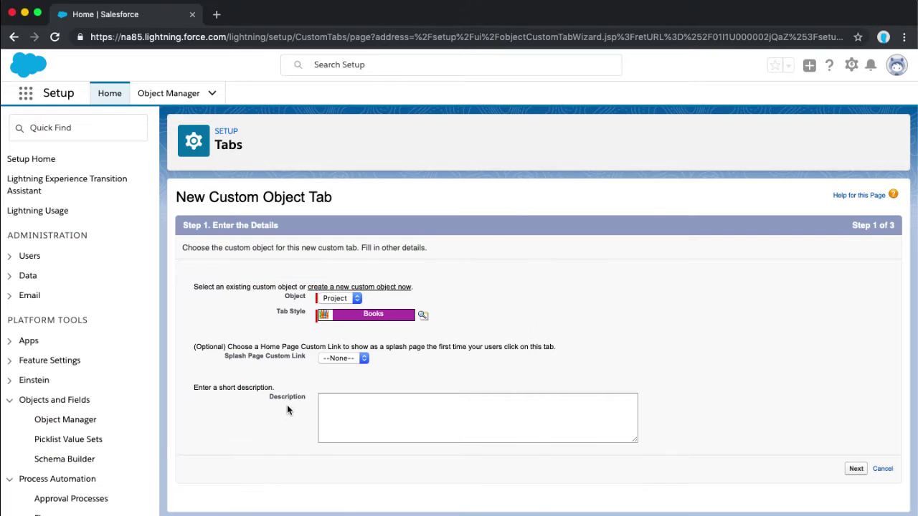
{"action": "left_click", "coordinate": [856, 468]}
{"action": "scroll", "coordinate": [864, 478], "scroll_direction": "down", "scroll_amount": 10}
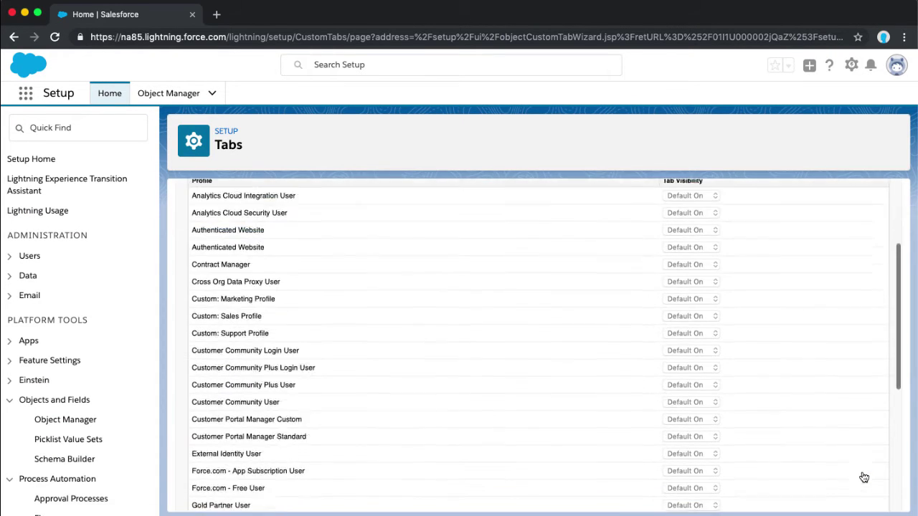
{"action": "left_click", "coordinate": [859, 499]}
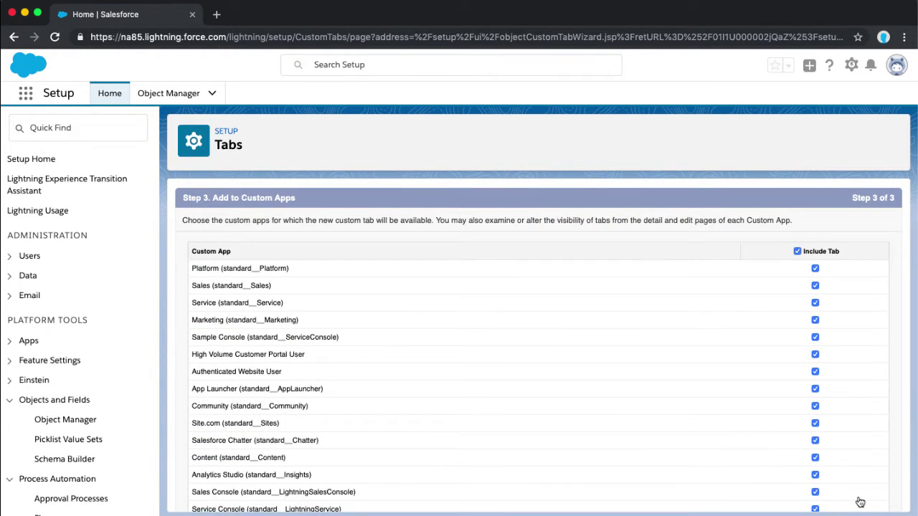
{"action": "scroll", "coordinate": [859, 502], "scroll_direction": "down", "scroll_amount": 5}
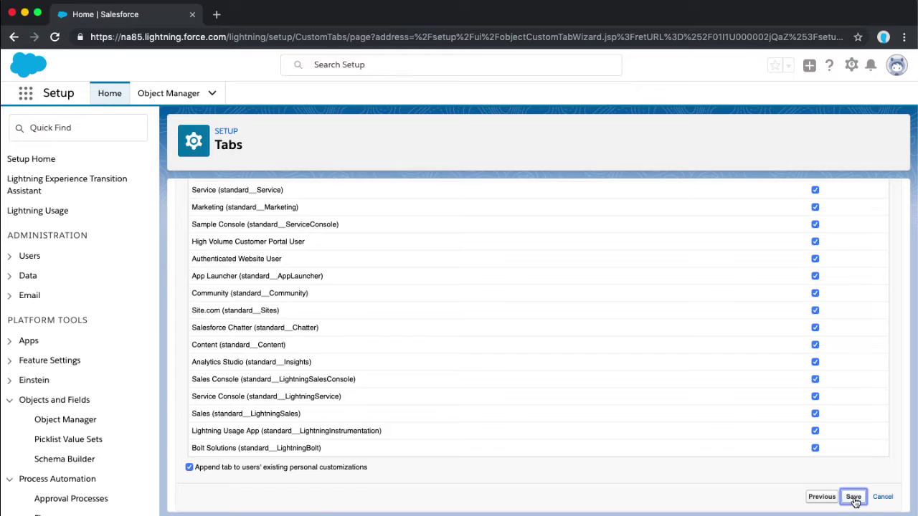
{"action": "left_click", "coordinate": [853, 498]}
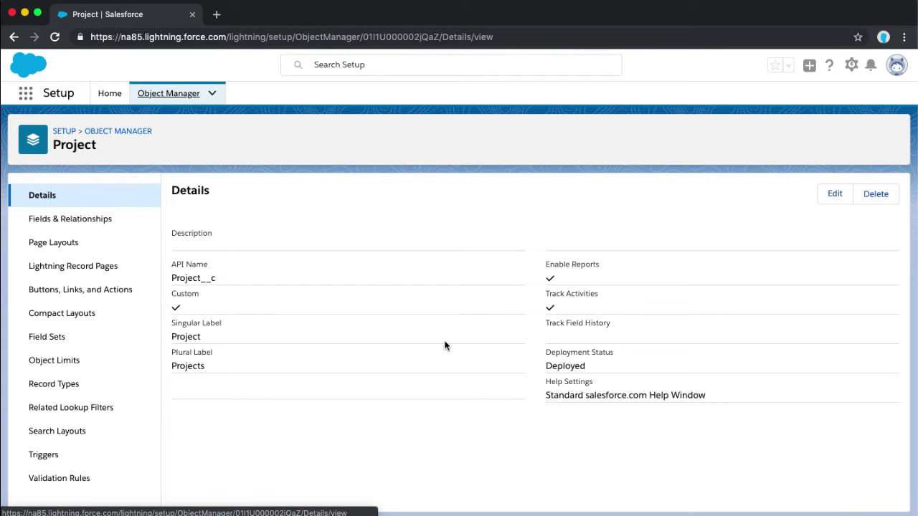
- Start another custom object labelled 'Project Feedback'
{"action": "left_click", "coordinate": [172, 95]}
{"action": "left_click", "coordinate": [863, 135]}
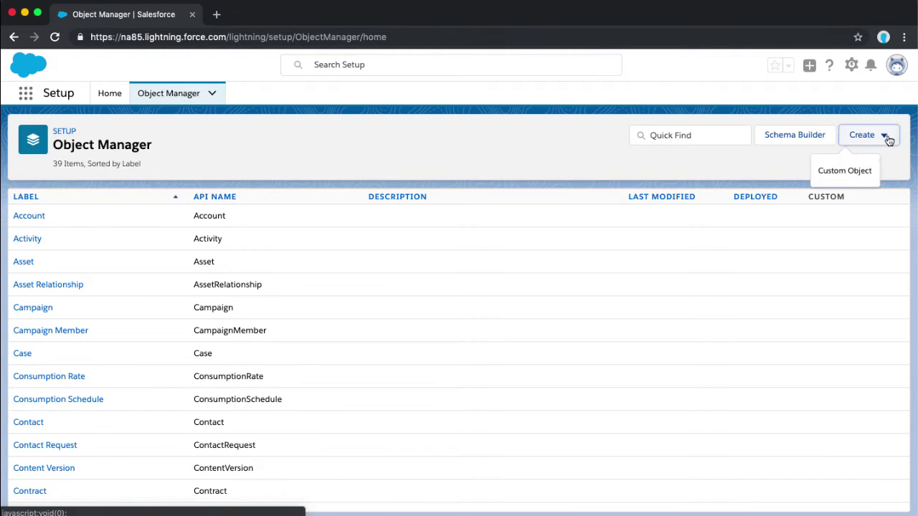
{"action": "left_click", "coordinate": [852, 176]}
{"action": "type", "text": "Projec"}
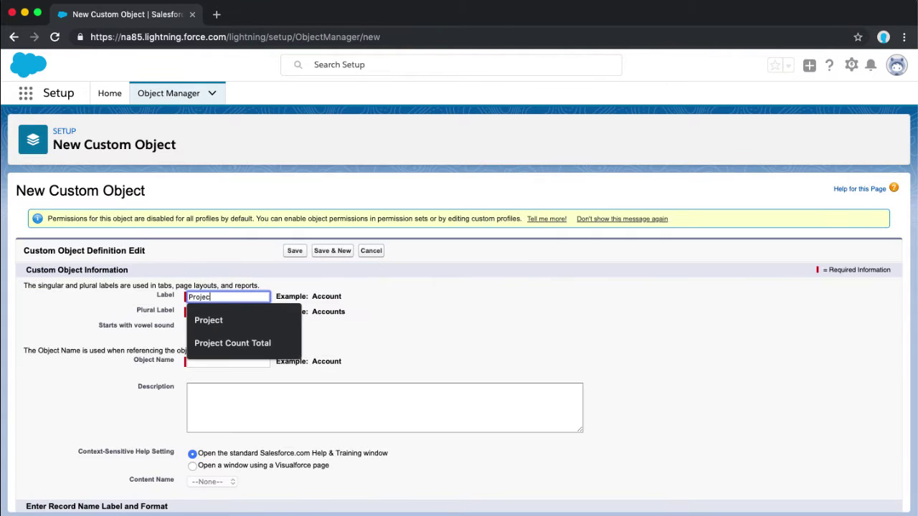
{"action": "type", "text": "t Feedback"}
{"action": "key", "text": "Tab"}
{"action": "type", "text": "Project"}
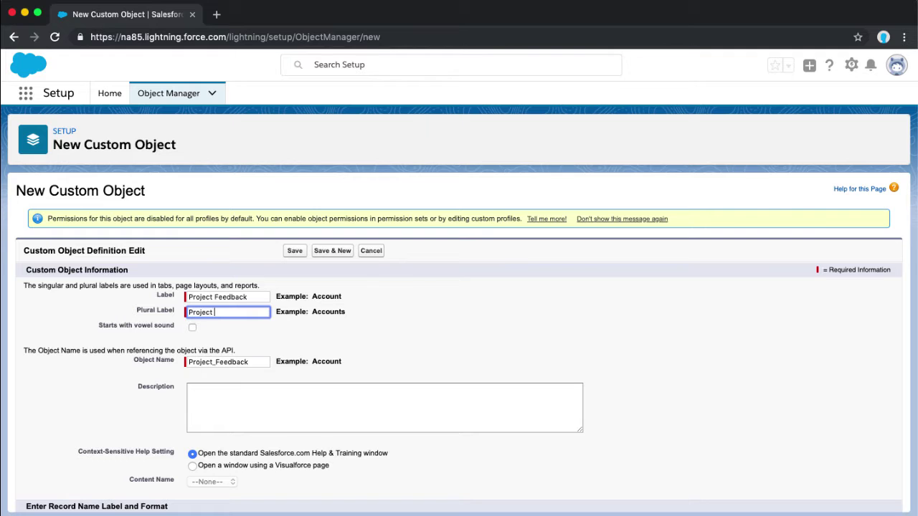
- Make its record name an Auto Number PF-{0000} starting at 1, allow reports, and save
{"action": "scroll", "coordinate": [52, 454], "scroll_direction": "down", "scroll_amount": 5}
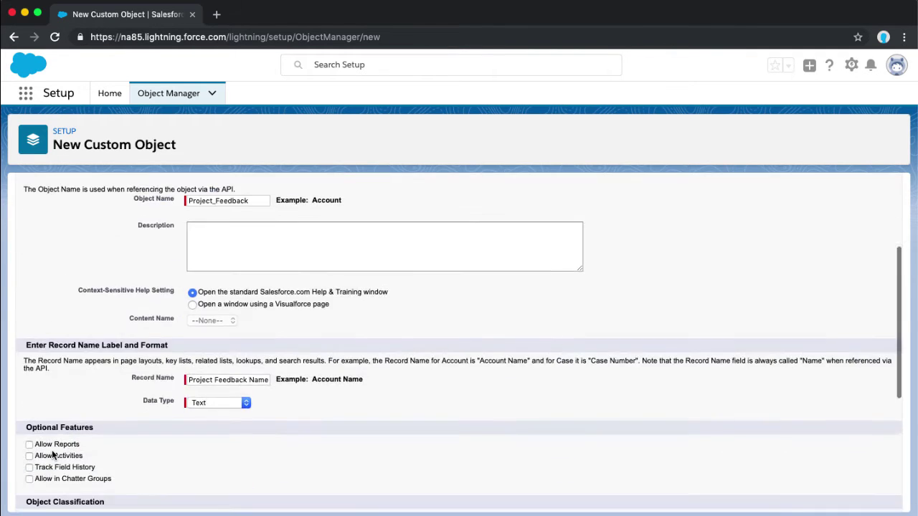
{"action": "left_click", "coordinate": [249, 290]}
{"action": "left_click", "coordinate": [239, 298]}
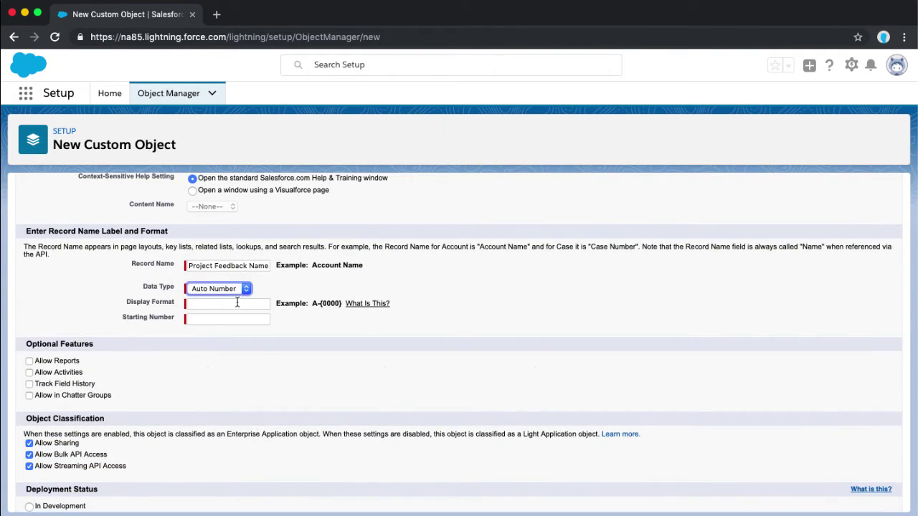
{"action": "left_click", "coordinate": [236, 304]}
{"action": "left_click", "coordinate": [215, 327]}
{"action": "left_click", "coordinate": [215, 319]}
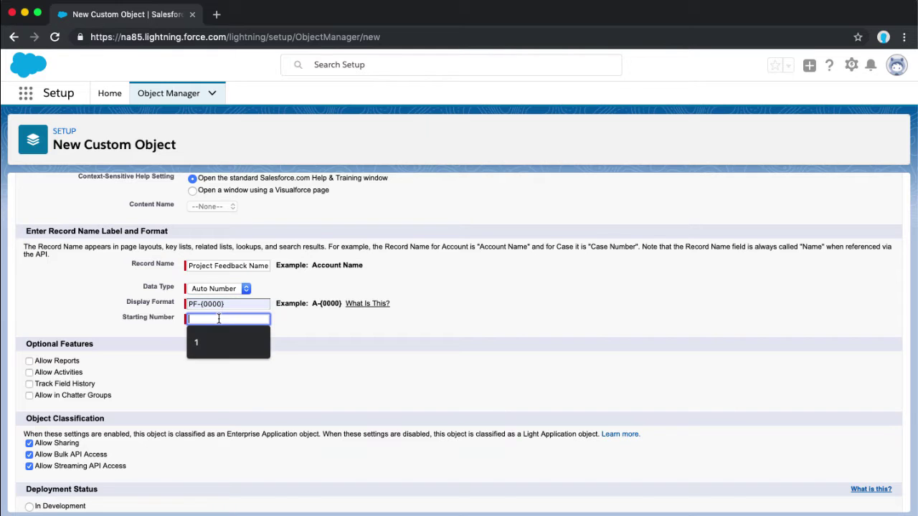
{"action": "type", "text": "1"}
{"action": "scroll", "coordinate": [155, 370], "scroll_direction": "down", "scroll_amount": 1}
{"action": "left_click", "coordinate": [30, 335]}
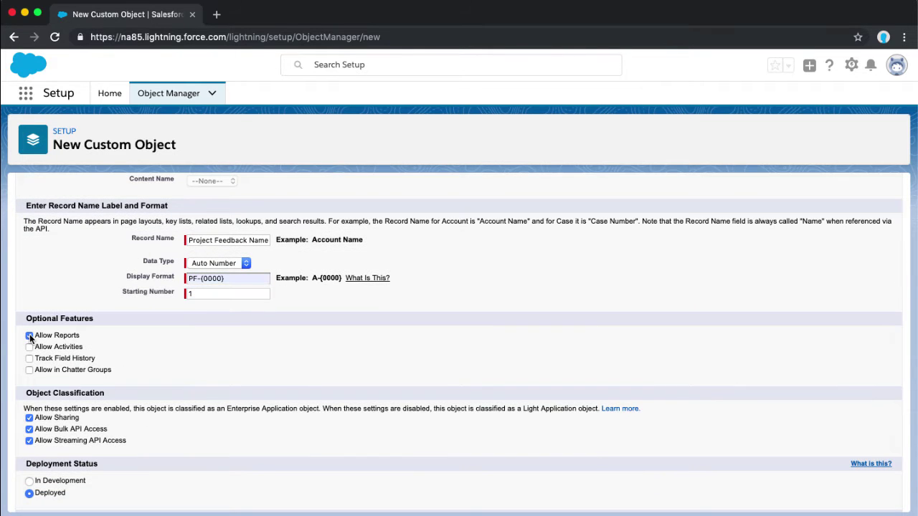
{"action": "scroll", "coordinate": [29, 334], "scroll_direction": "down", "scroll_amount": 1}
{"action": "scroll", "coordinate": [91, 404], "scroll_direction": "down", "scroll_amount": 2}
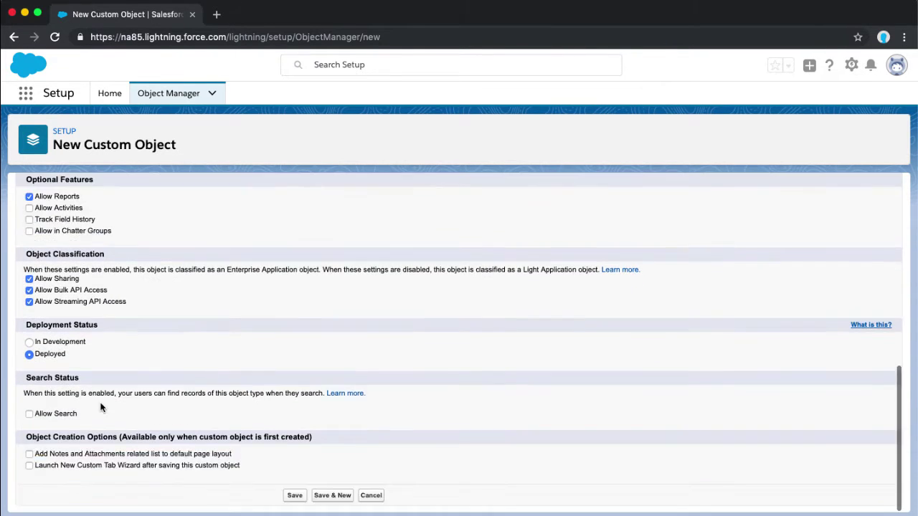
{"action": "left_click", "coordinate": [292, 500]}
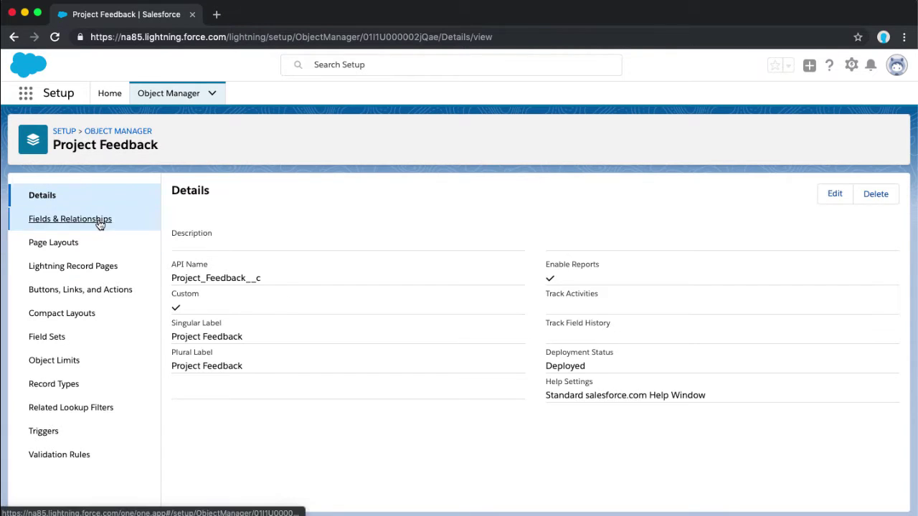
- Begin a Master-Detail Relationship field on Project Feedback related to Project
{"action": "left_click", "coordinate": [101, 221]}
{"action": "left_click", "coordinate": [692, 194]}
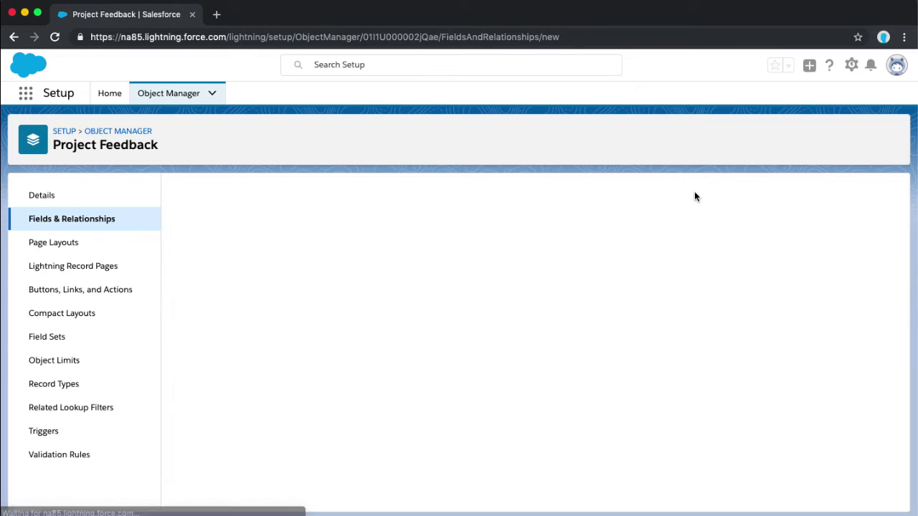
{"action": "scroll", "coordinate": [413, 352], "scroll_direction": "down", "scroll_amount": 3}
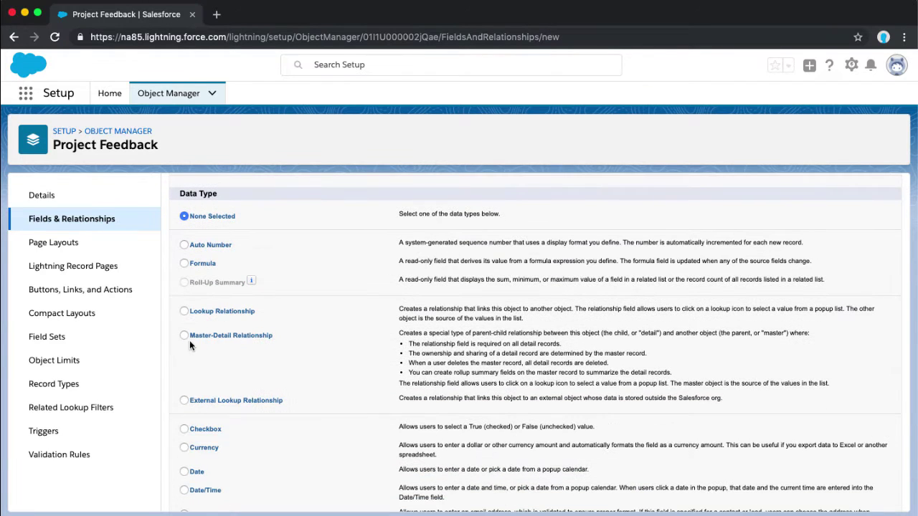
{"action": "scroll", "coordinate": [619, 303], "scroll_direction": "up", "scroll_amount": 3}
{"action": "left_click", "coordinate": [854, 206]}
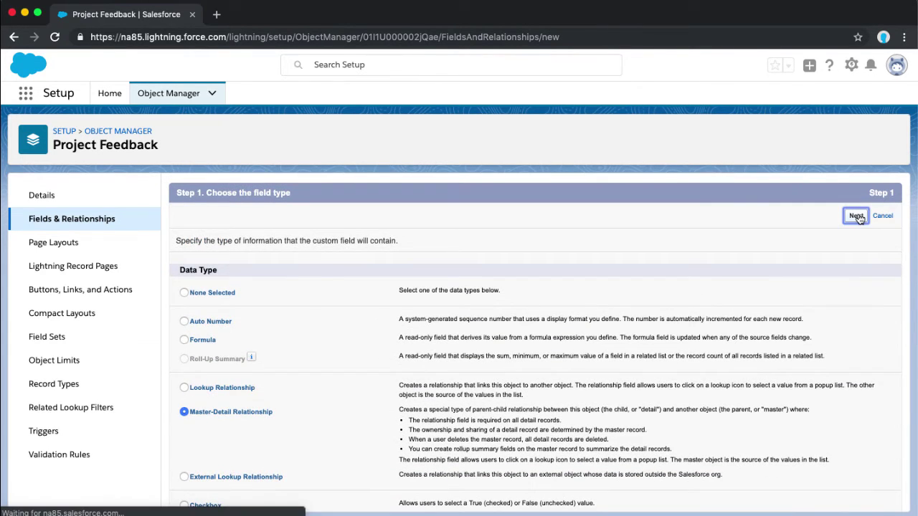
{"action": "left_click", "coordinate": [406, 304]}
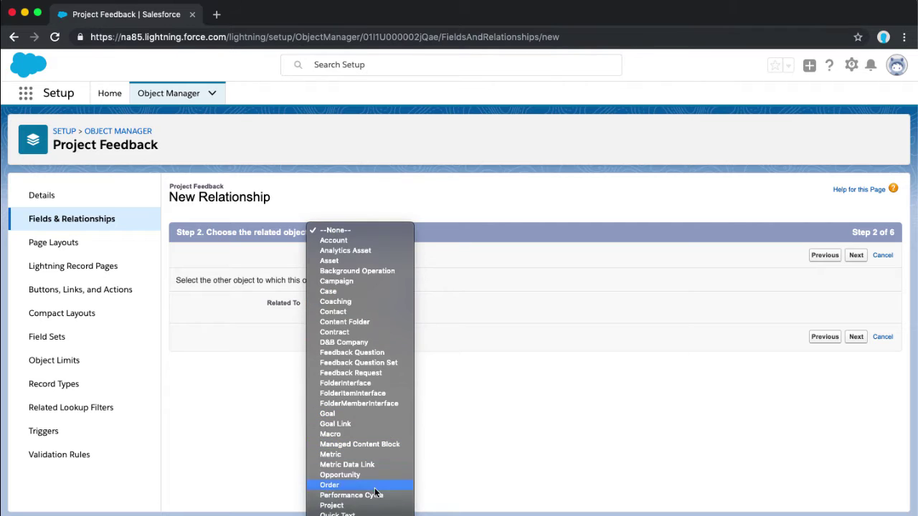
{"action": "left_click", "coordinate": [374, 504]}
{"action": "left_click", "coordinate": [858, 340]}
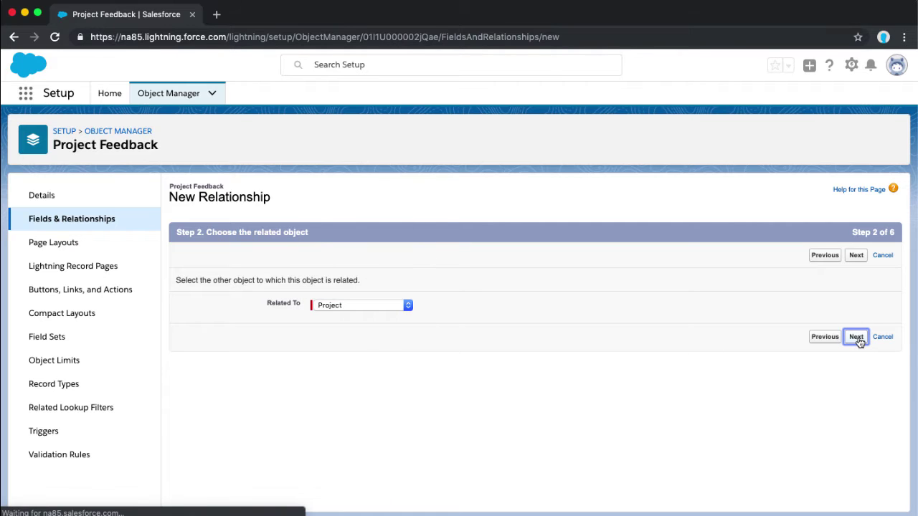
- Keep the Project field's default label, security and layout, then save and start another field
{"action": "left_click", "coordinate": [403, 283]}
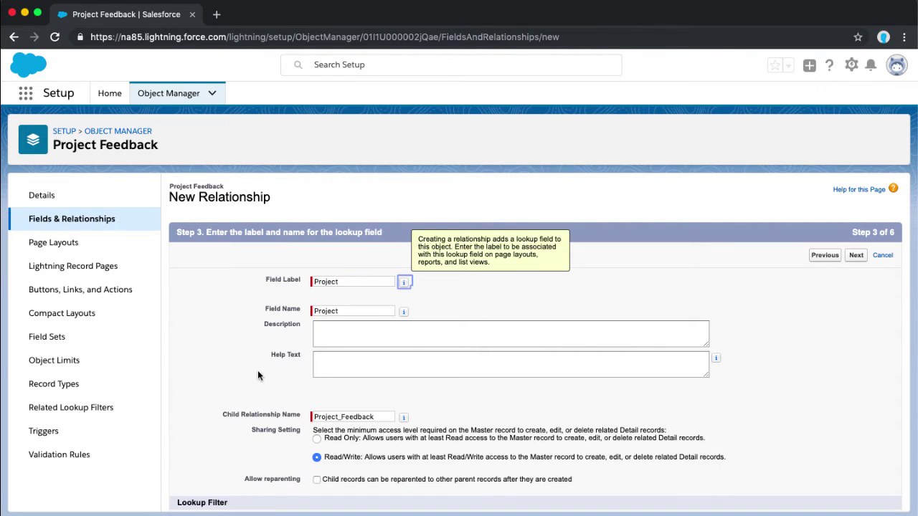
{"action": "scroll", "coordinate": [258, 370], "scroll_direction": "down", "scroll_amount": 2}
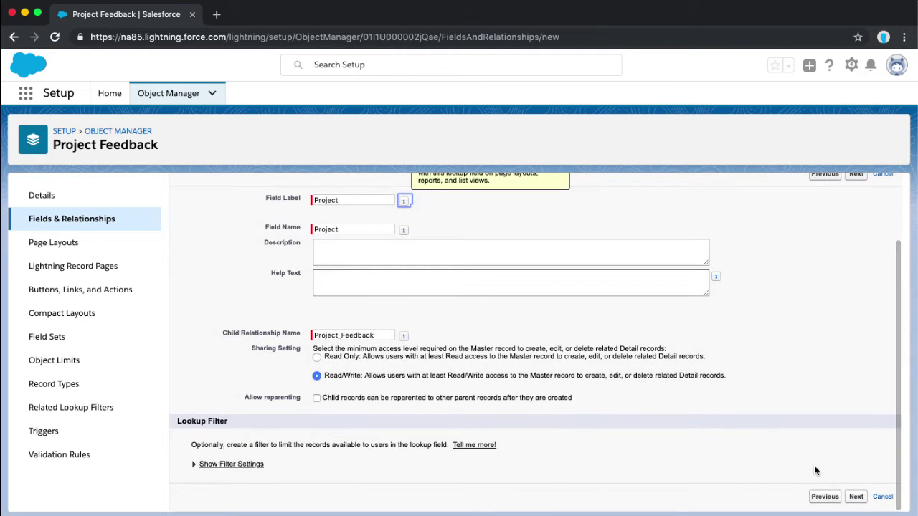
{"action": "left_click", "coordinate": [856, 496]}
{"action": "left_click", "coordinate": [856, 255]}
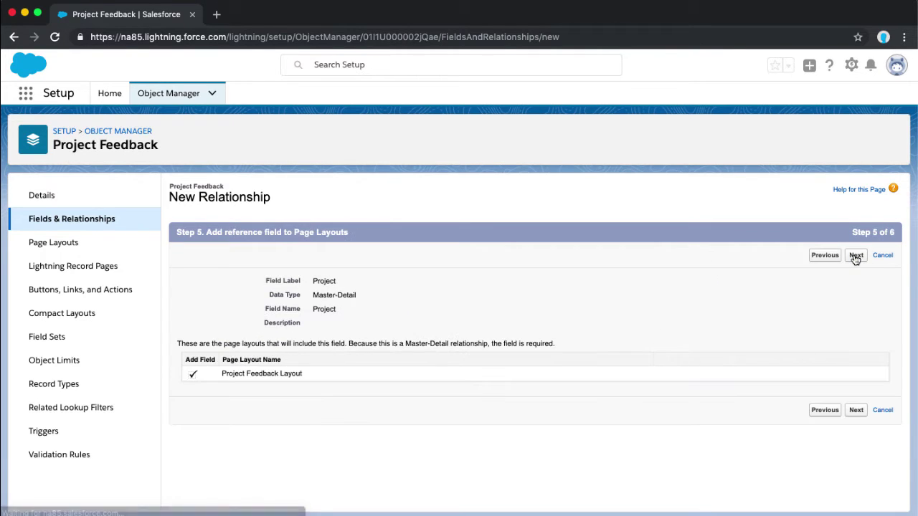
{"action": "left_click", "coordinate": [856, 255]}
{"action": "left_click", "coordinate": [816, 256]}
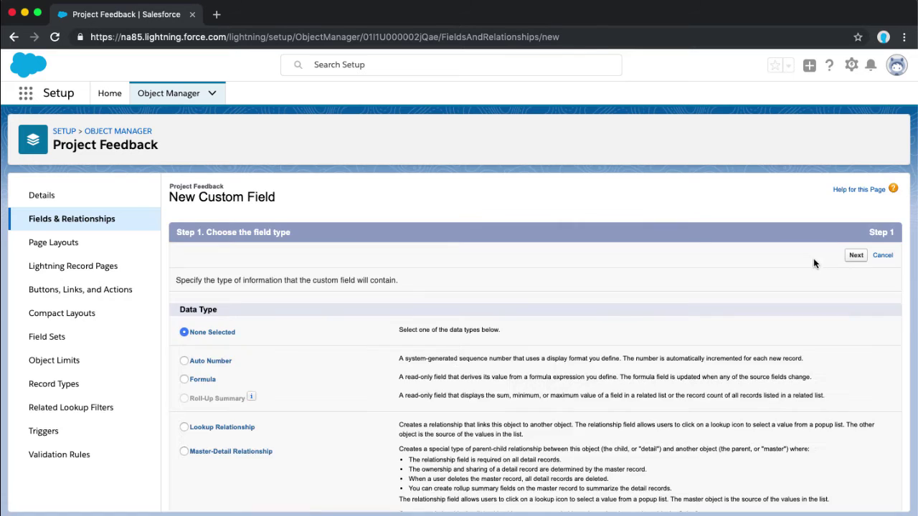
- Add a Long Text Area field labelled 'Details' with default visibility and layout, then start another
{"action": "scroll", "coordinate": [452, 346], "scroll_direction": "down", "scroll_amount": 5}
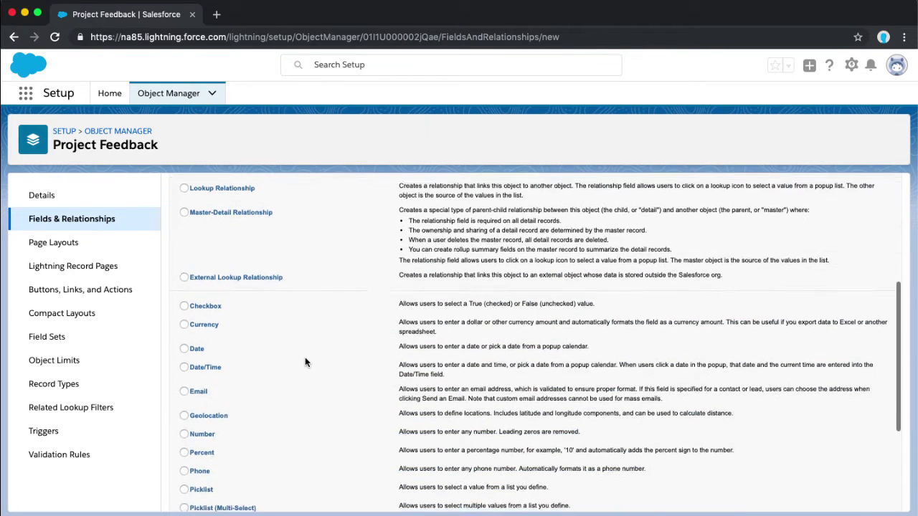
{"action": "scroll", "coordinate": [305, 361], "scroll_direction": "down", "scroll_amount": 4}
{"action": "left_click", "coordinate": [208, 389]}
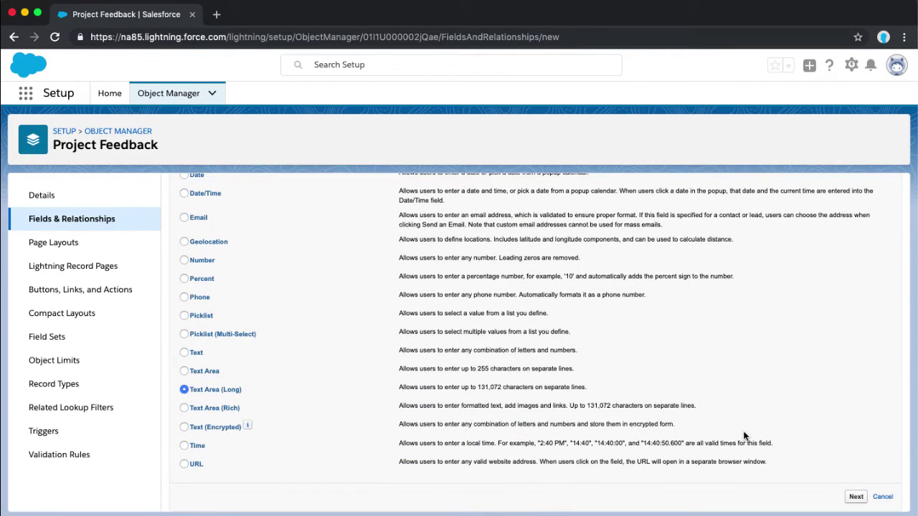
{"action": "left_click", "coordinate": [856, 497]}
{"action": "type", "text": "Detail"}
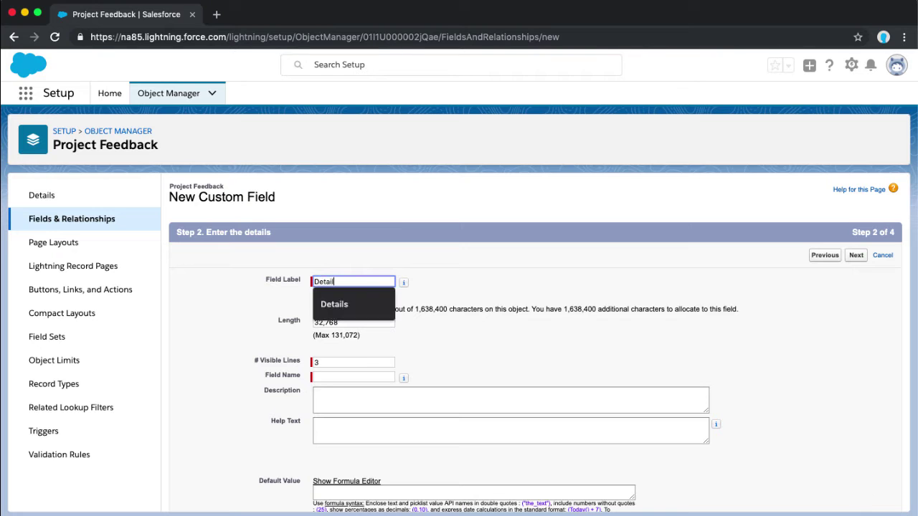
{"action": "type", "text": "s"}
{"action": "key", "text": "Tab"}
{"action": "scroll", "coordinate": [325, 458], "scroll_direction": "down", "scroll_amount": 1}
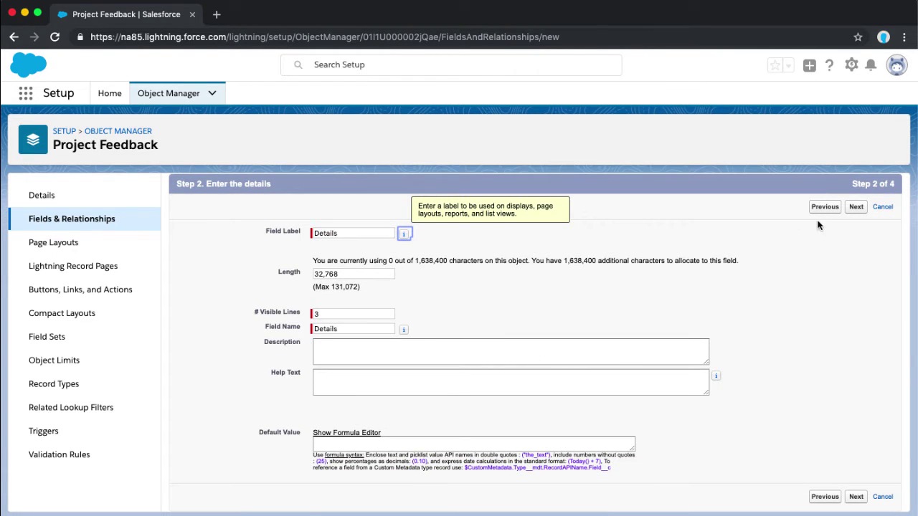
{"action": "left_click", "coordinate": [855, 208]}
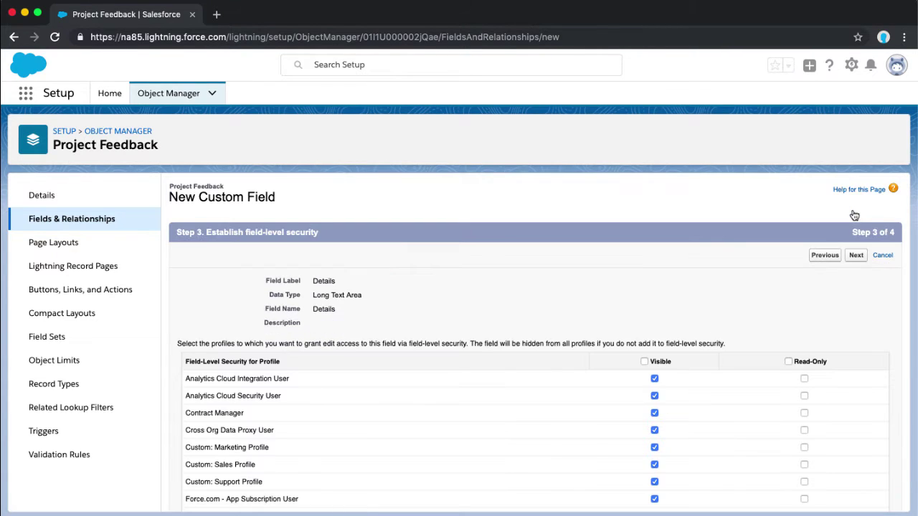
{"action": "left_click", "coordinate": [854, 258]}
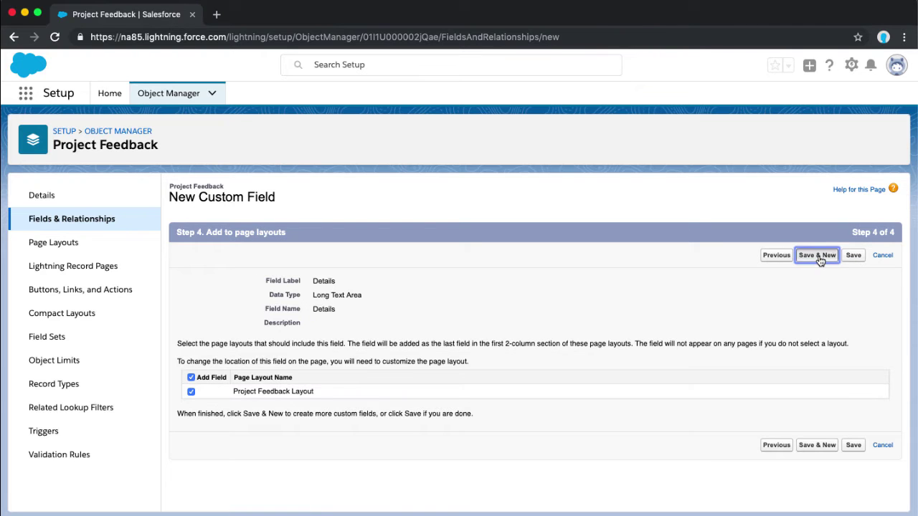
{"action": "left_click", "coordinate": [818, 257]}
- Add a Needs Escalation checkbox field, unchecked by default, with default security and layout
{"action": "scroll", "coordinate": [542, 312], "scroll_direction": "down", "scroll_amount": 3}
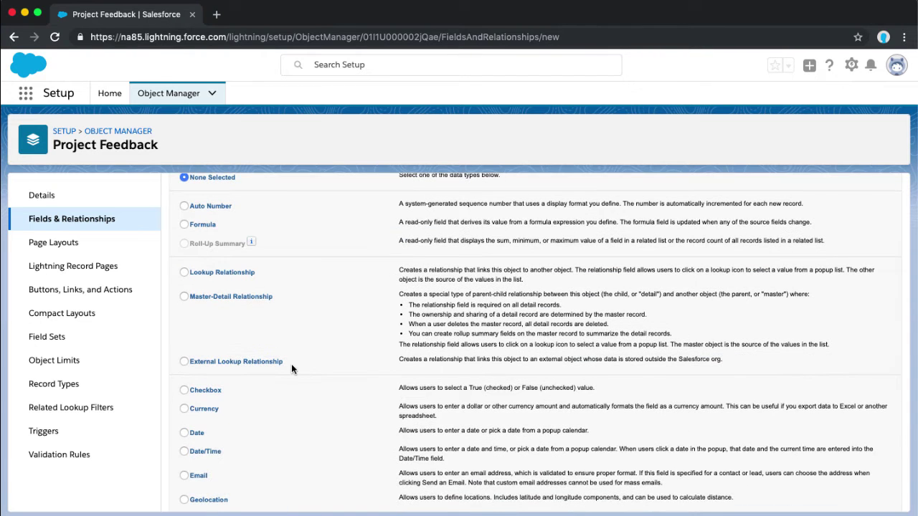
{"action": "scroll", "coordinate": [292, 365], "scroll_direction": "down", "scroll_amount": 2}
{"action": "left_click", "coordinate": [183, 307]}
{"action": "scroll", "coordinate": [587, 366], "scroll_direction": "down", "scroll_amount": 3}
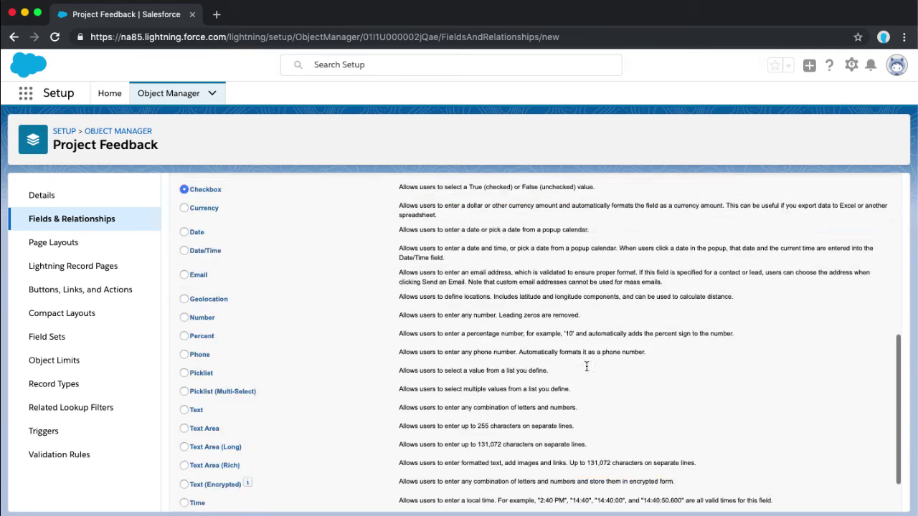
{"action": "scroll", "coordinate": [587, 366], "scroll_direction": "down", "scroll_amount": 2}
{"action": "left_click", "coordinate": [855, 502]}
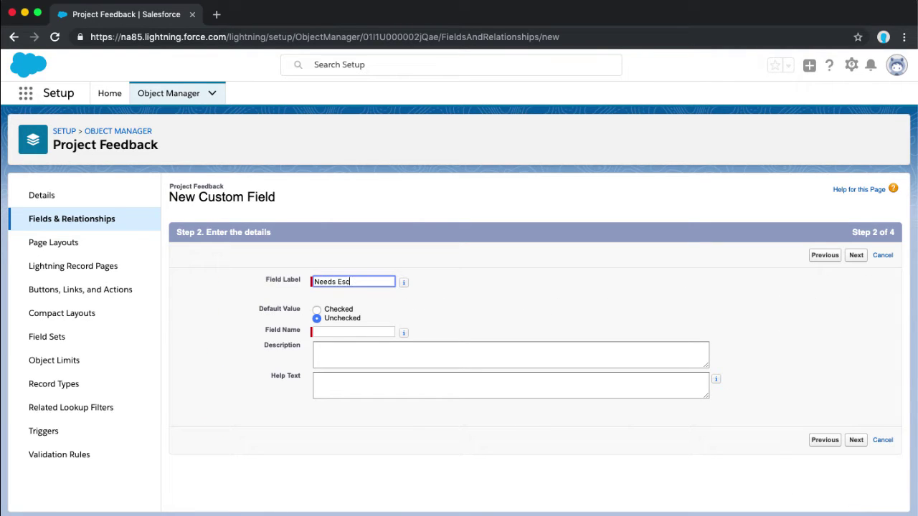
{"action": "key", "text": "Tab"}
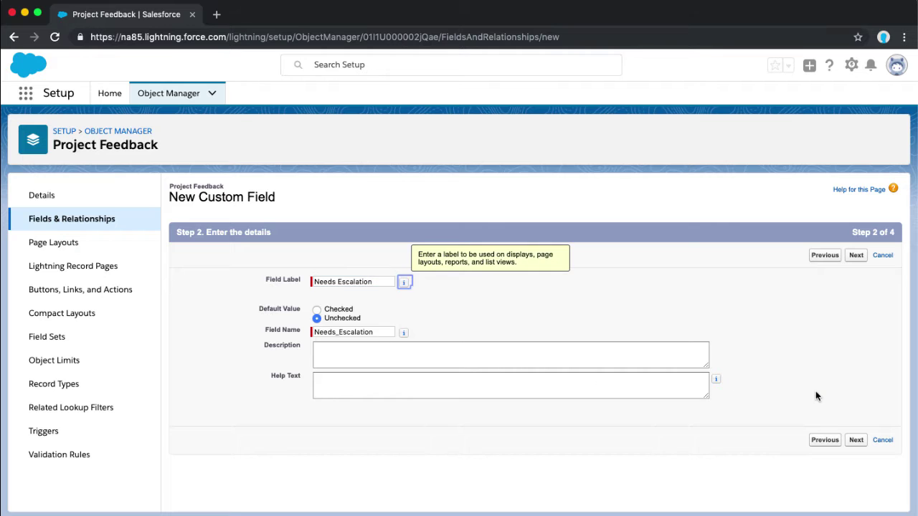
{"action": "left_click", "coordinate": [855, 260]}
{"action": "left_click", "coordinate": [855, 260]}
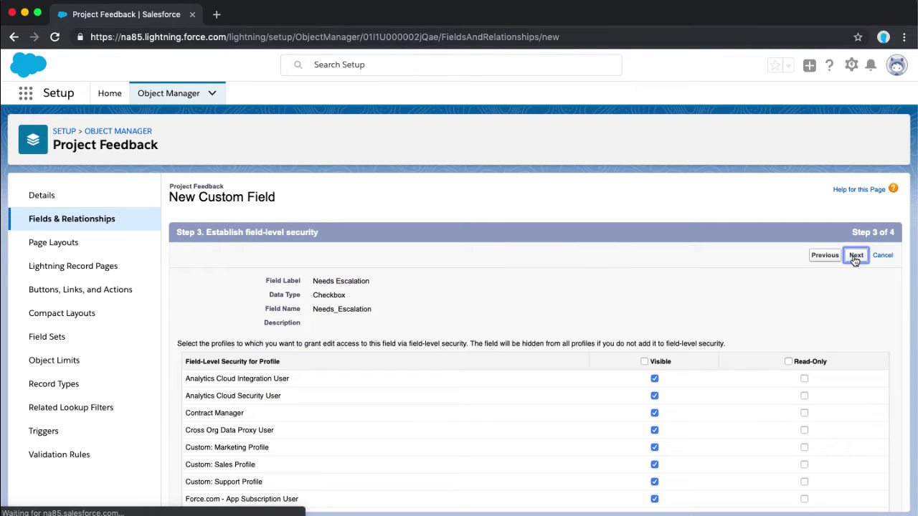
{"action": "left_click", "coordinate": [829, 259]}
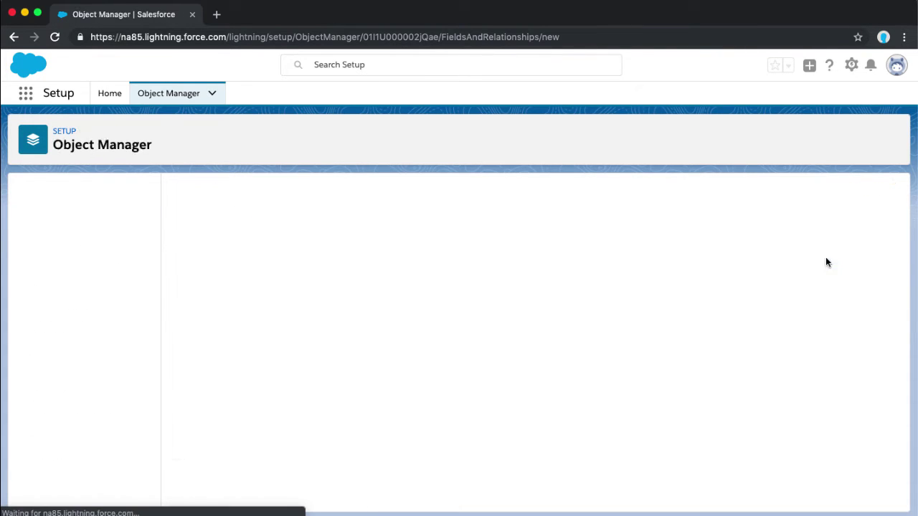
- Add a Rating picklist field with values 1, 2, 3, 4 and 5 on the Project Feedback Layout
{"action": "scroll", "coordinate": [461, 356], "scroll_direction": "down", "scroll_amount": 3}
{"action": "scroll", "coordinate": [282, 390], "scroll_direction": "down", "scroll_amount": 5}
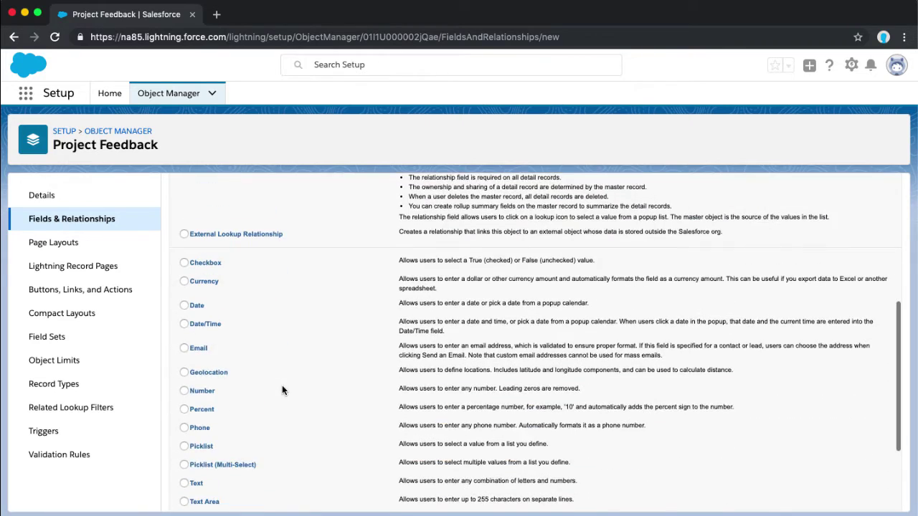
{"action": "left_click", "coordinate": [195, 347]}
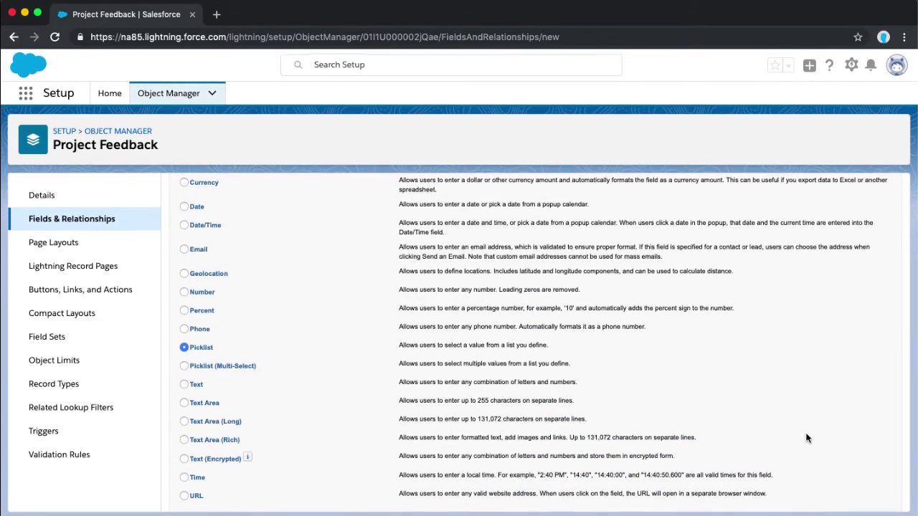
{"action": "scroll", "coordinate": [732, 390], "scroll_direction": "up", "scroll_amount": 5}
{"action": "left_click", "coordinate": [856, 255]}
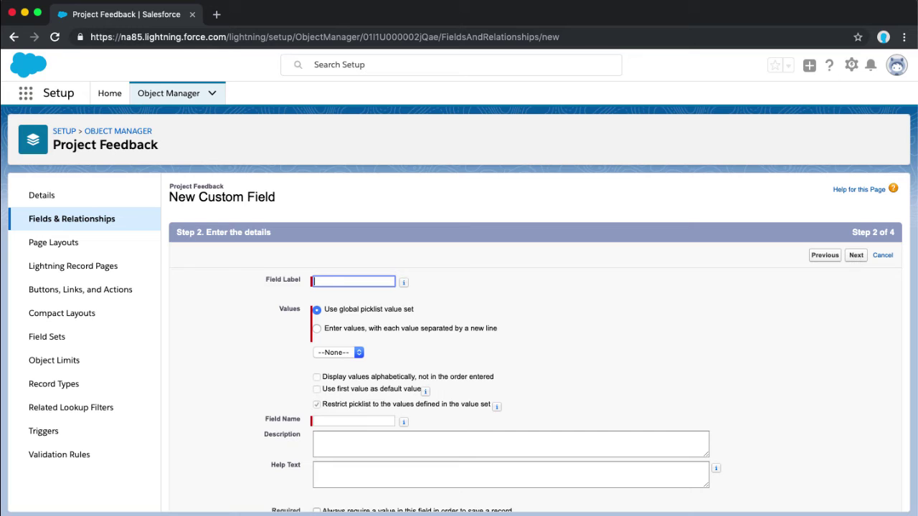
{"action": "left_click", "coordinate": [317, 329]}
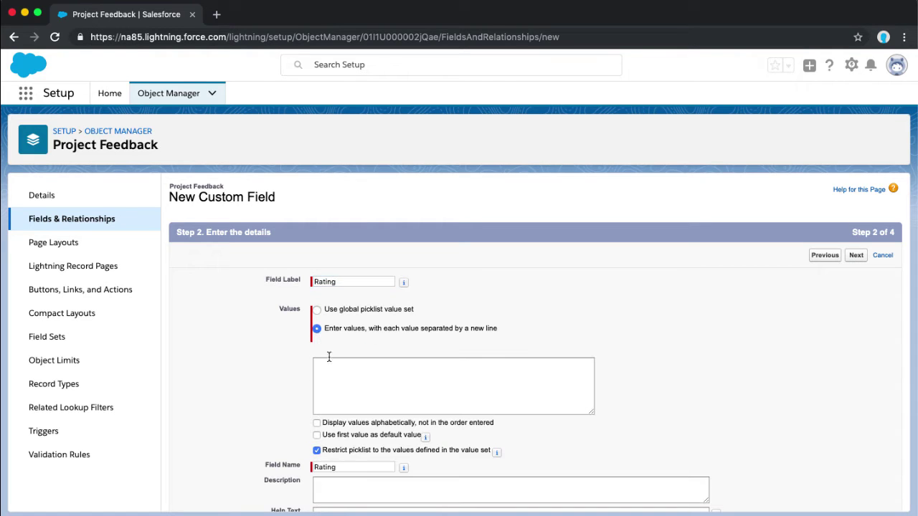
{"action": "left_click", "coordinate": [337, 377]}
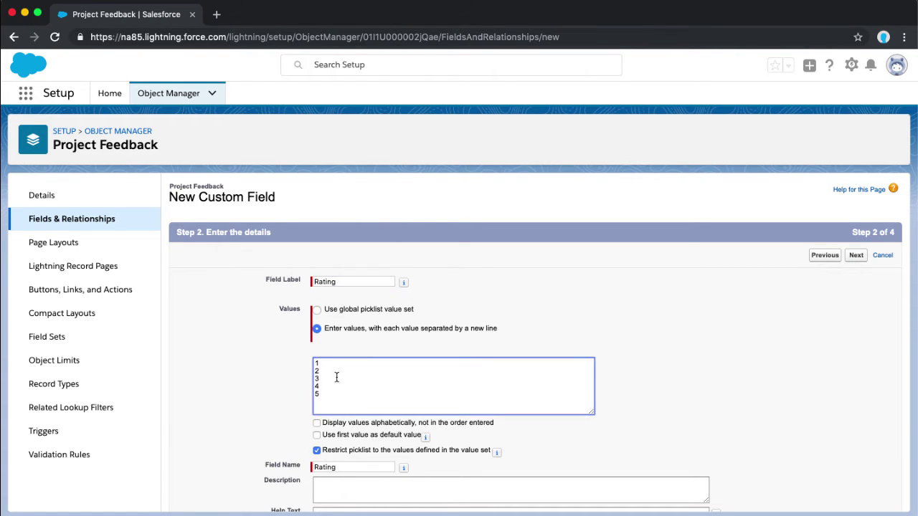
{"action": "scroll", "coordinate": [180, 430], "scroll_direction": "down", "scroll_amount": 3}
{"action": "left_click", "coordinate": [857, 496]}
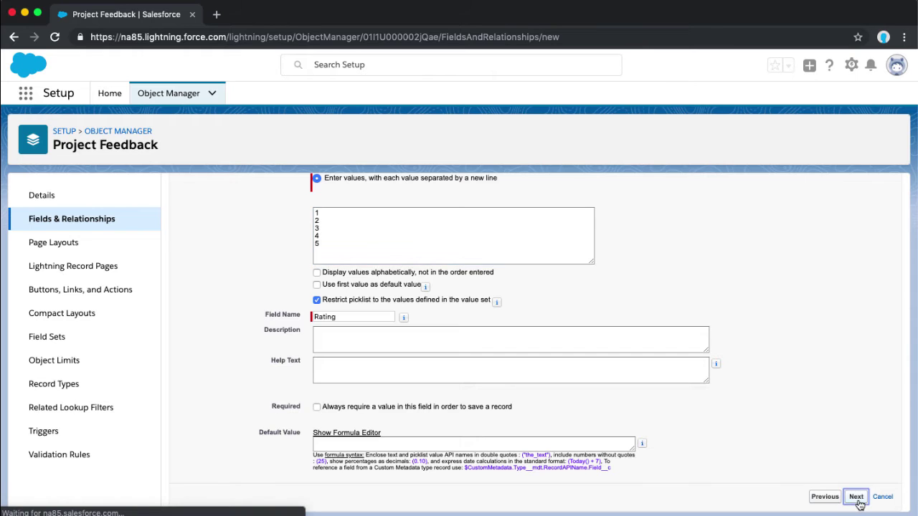
{"action": "left_click", "coordinate": [856, 256]}
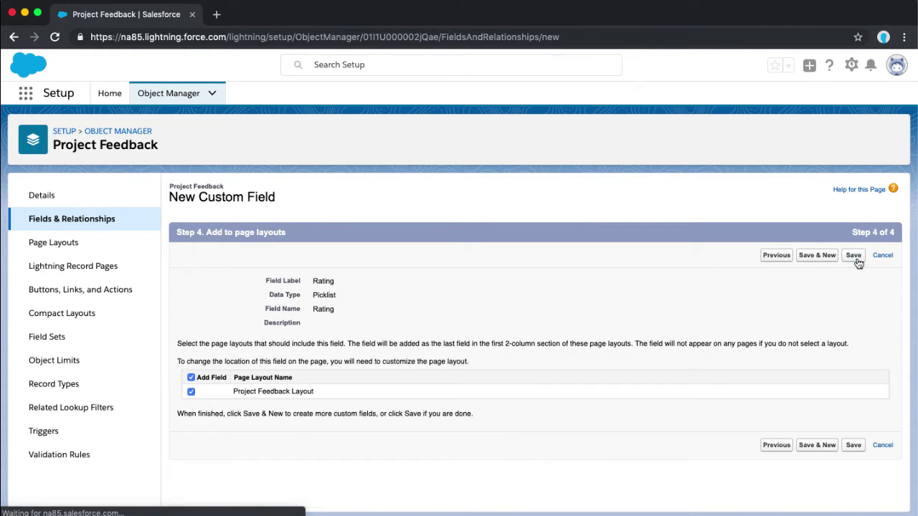
{"action": "left_click", "coordinate": [856, 256]}
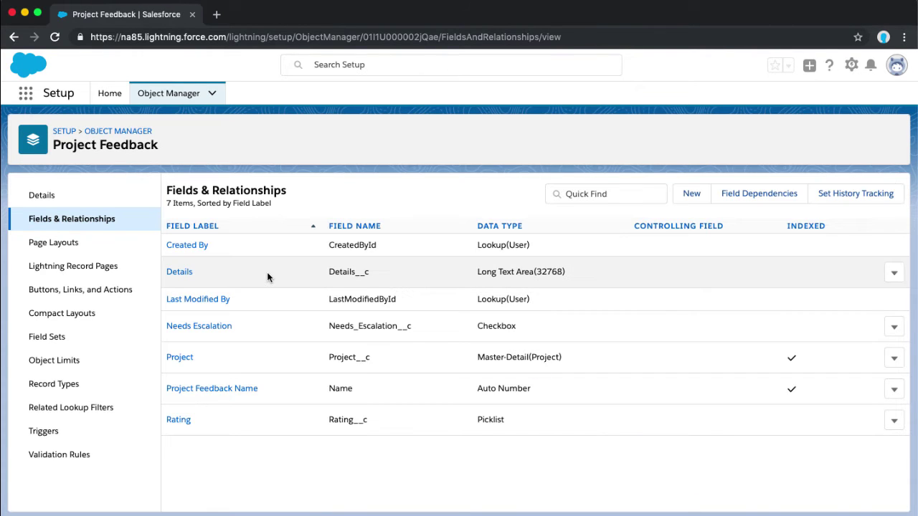
- Create a Project record named 'New Project' and show its related lists
{"action": "left_click", "coordinate": [25, 93]}
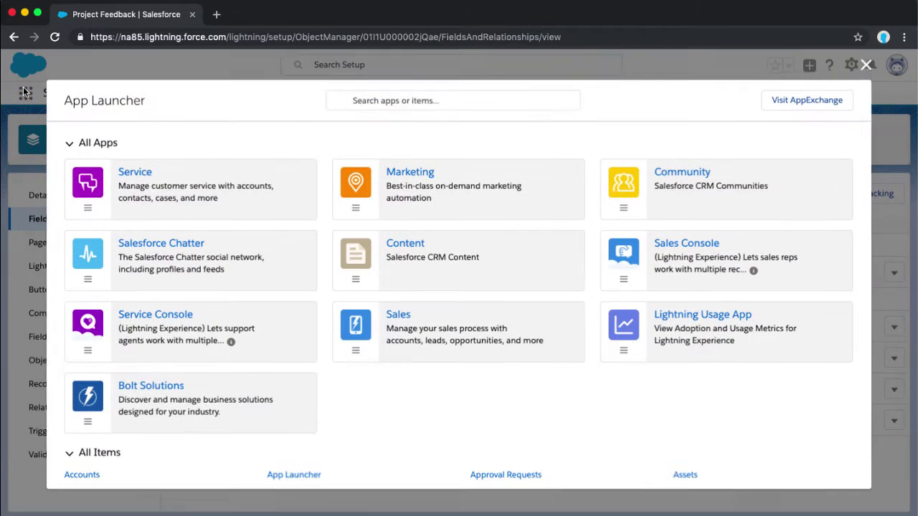
{"action": "type", "text": "project"}
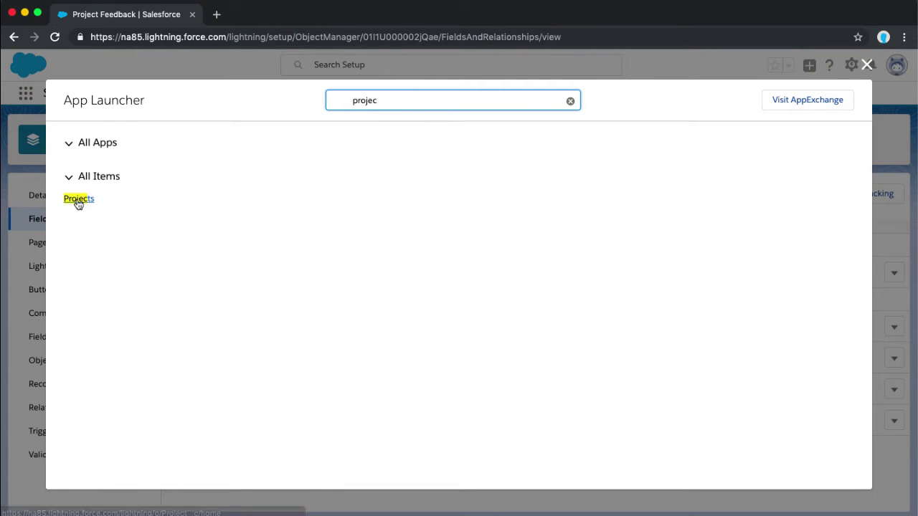
{"action": "left_click", "coordinate": [76, 200]}
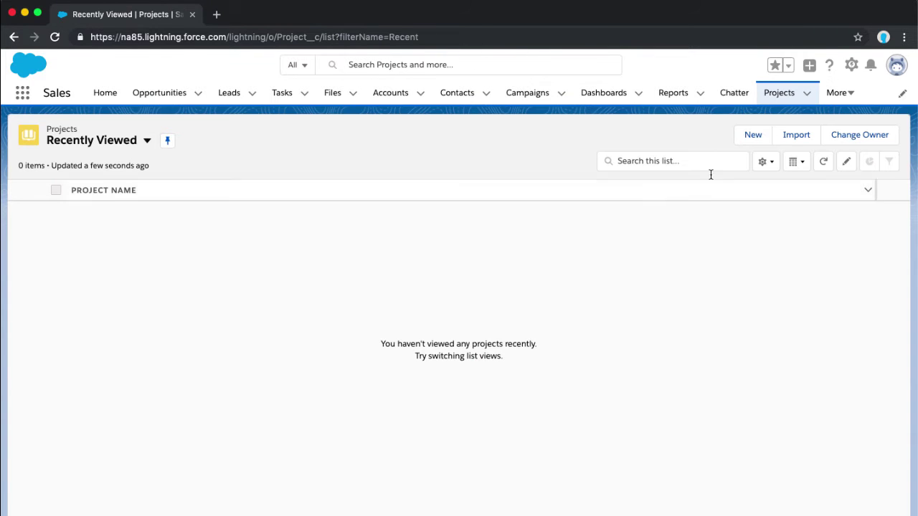
{"action": "left_click", "coordinate": [752, 136]}
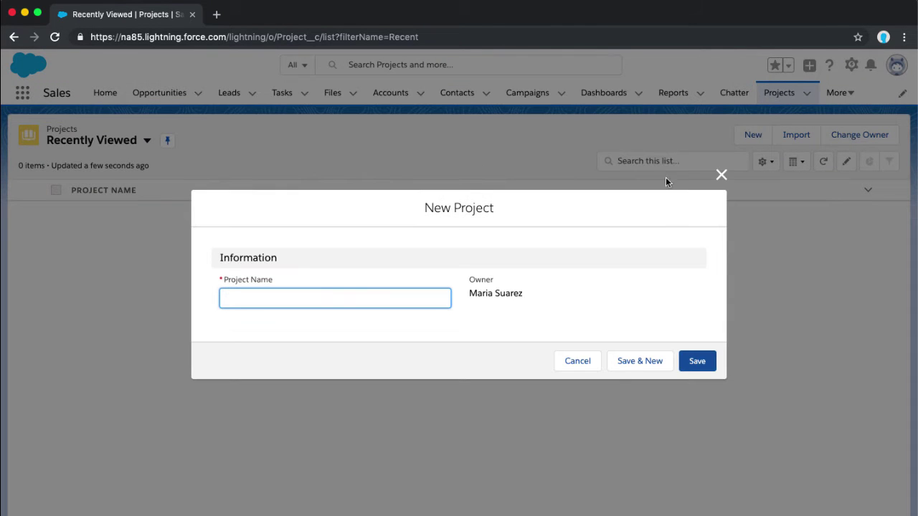
{"action": "left_click", "coordinate": [696, 365]}
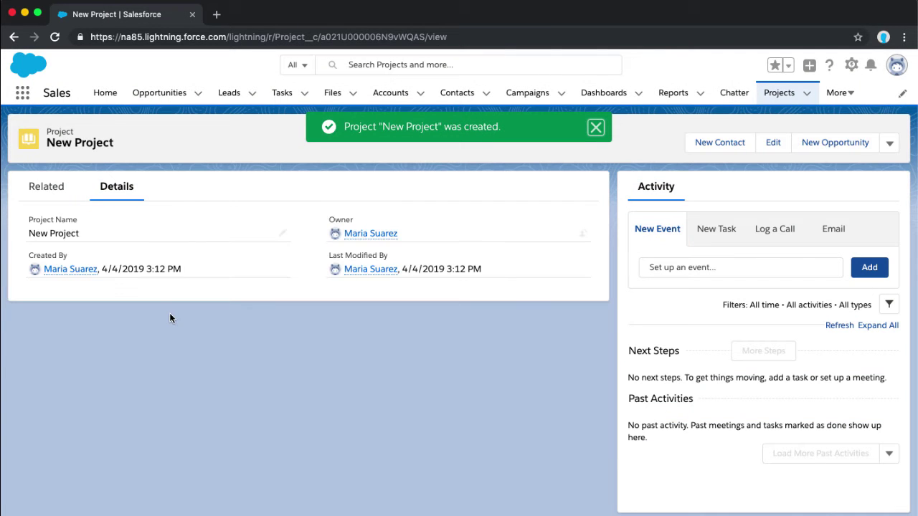
{"action": "left_click", "coordinate": [49, 187]}
- Add a Project Feedback with details 'Details of this feedback', Needs Escalation checked, Rating 3
{"action": "left_click", "coordinate": [568, 230]}
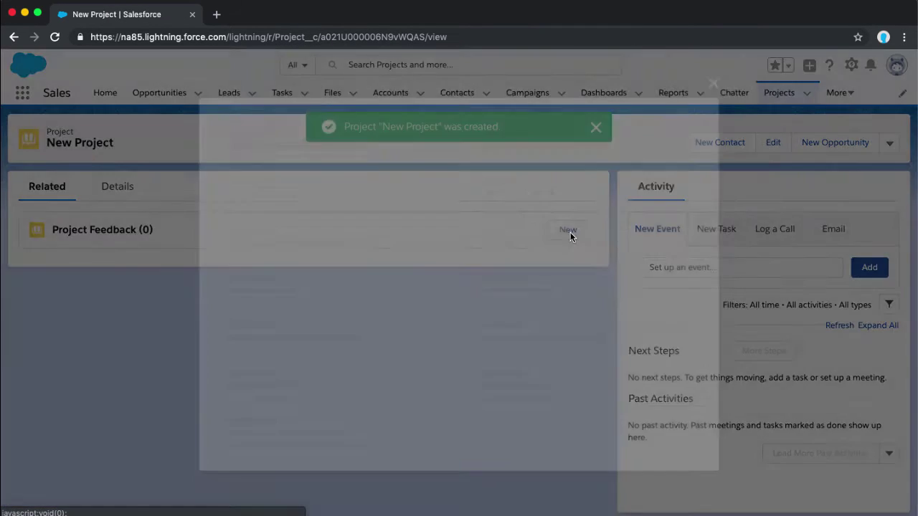
{"action": "left_click", "coordinate": [352, 288]}
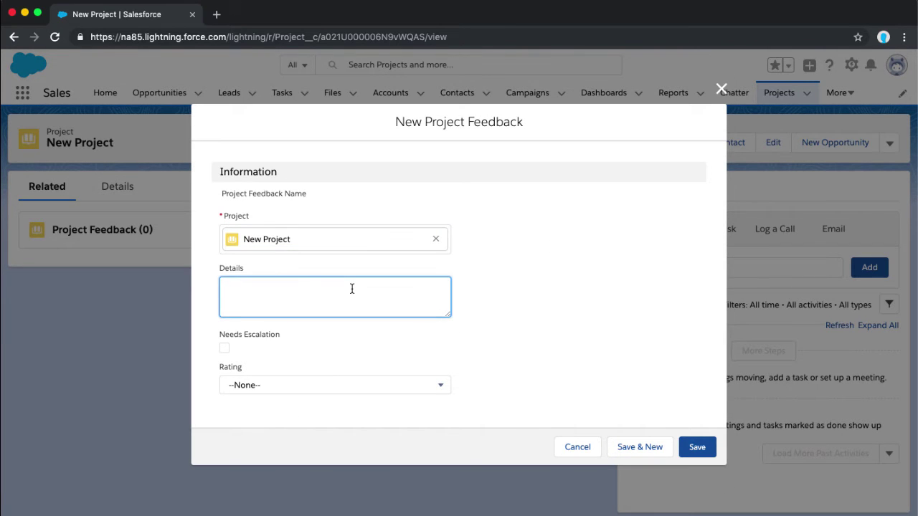
{"action": "type", "text": "Details of this feedback"}
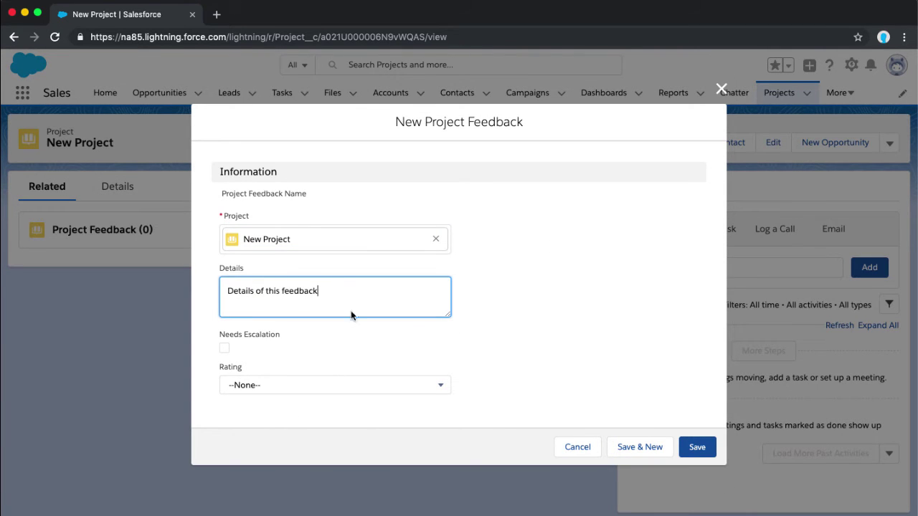
{"action": "left_click", "coordinate": [225, 348]}
{"action": "left_click", "coordinate": [405, 387]}
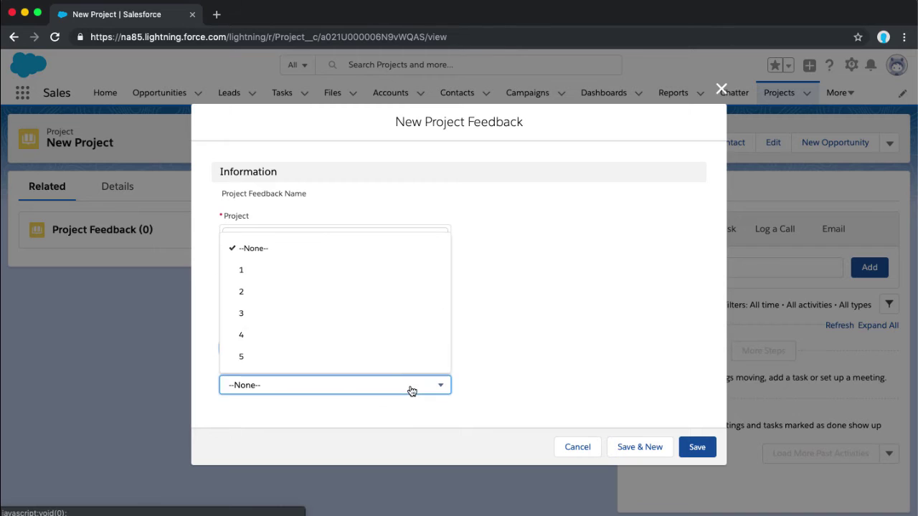
{"action": "left_click", "coordinate": [363, 312]}
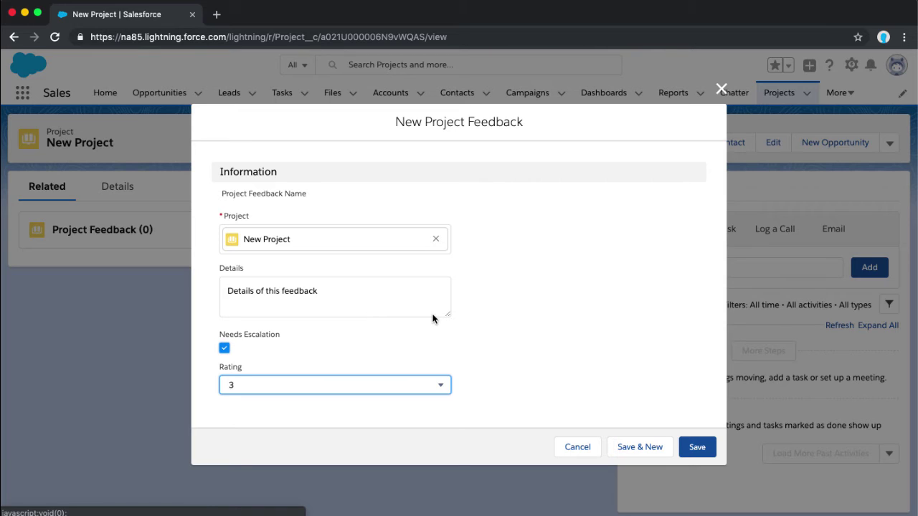
{"action": "left_click", "coordinate": [703, 448]}
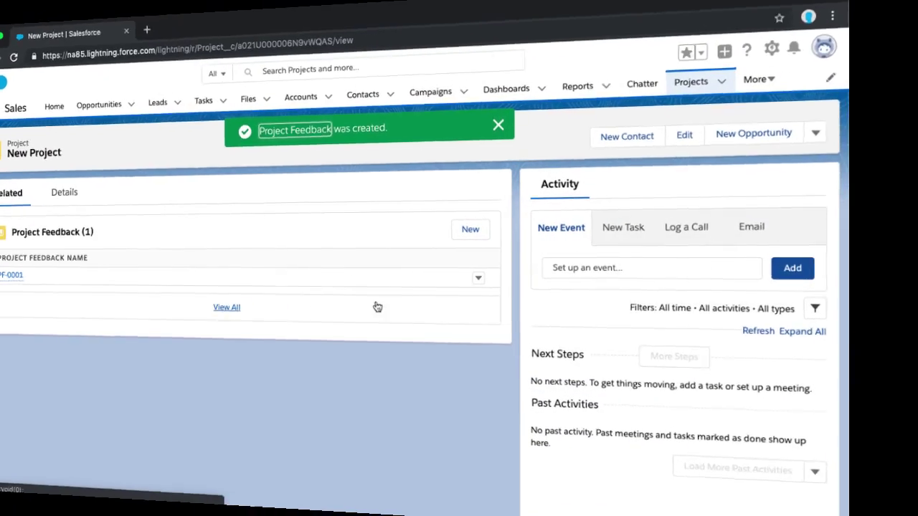